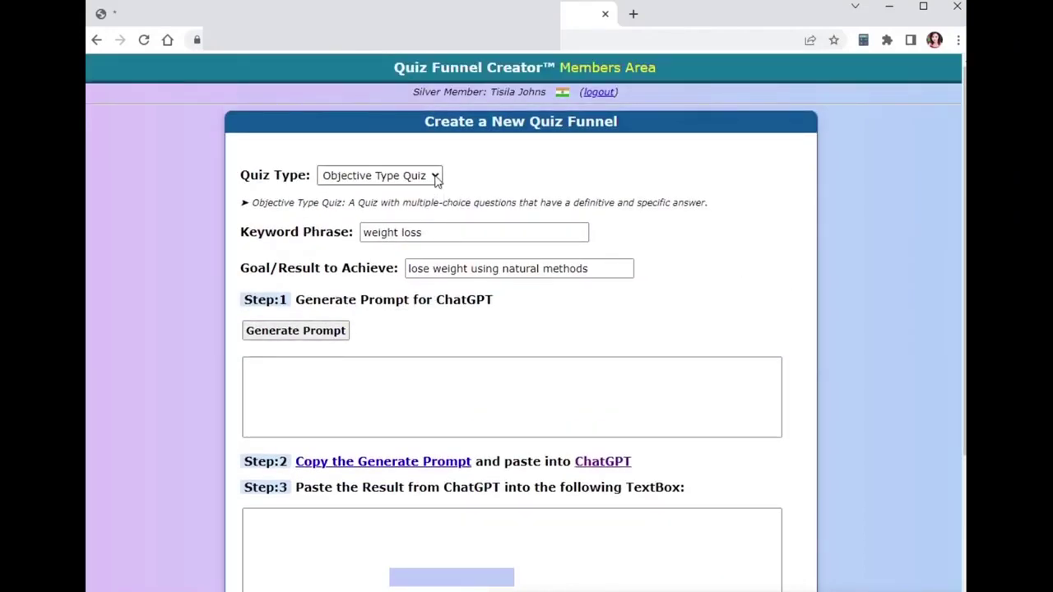
Keep the quiz type as Objective Type Quiz after briefly trying True or False Quiz
{"action": "left_click", "coordinate": [435, 177]}
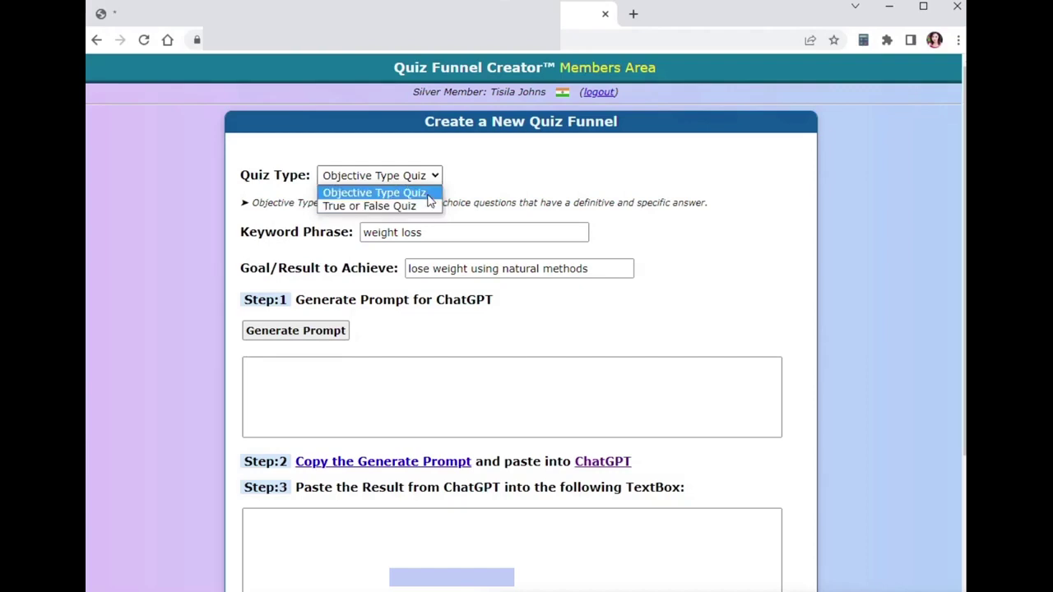
{"action": "left_click", "coordinate": [495, 178]}
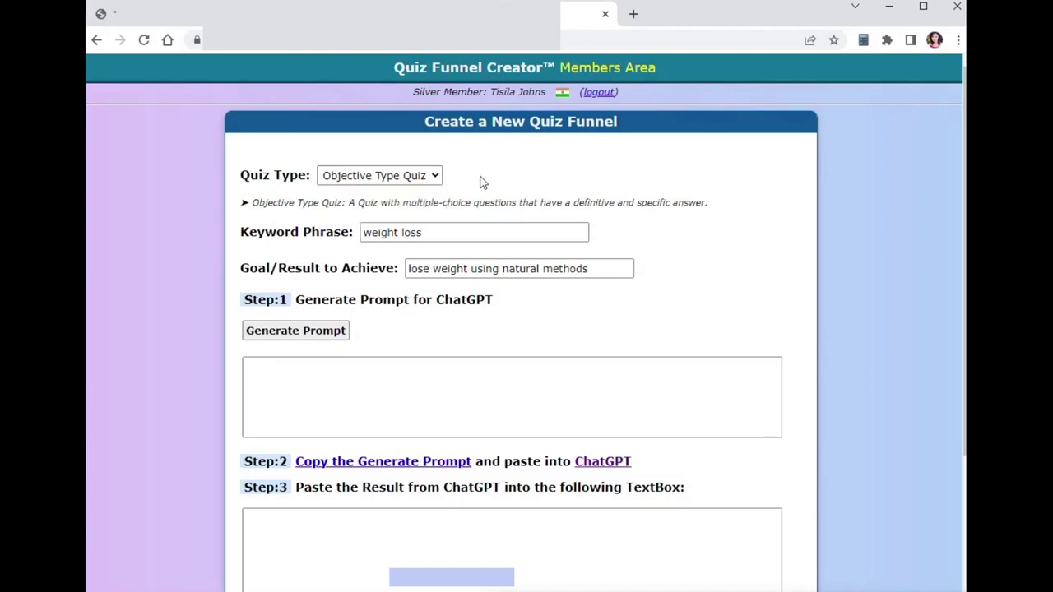
{"action": "left_click", "coordinate": [436, 176]}
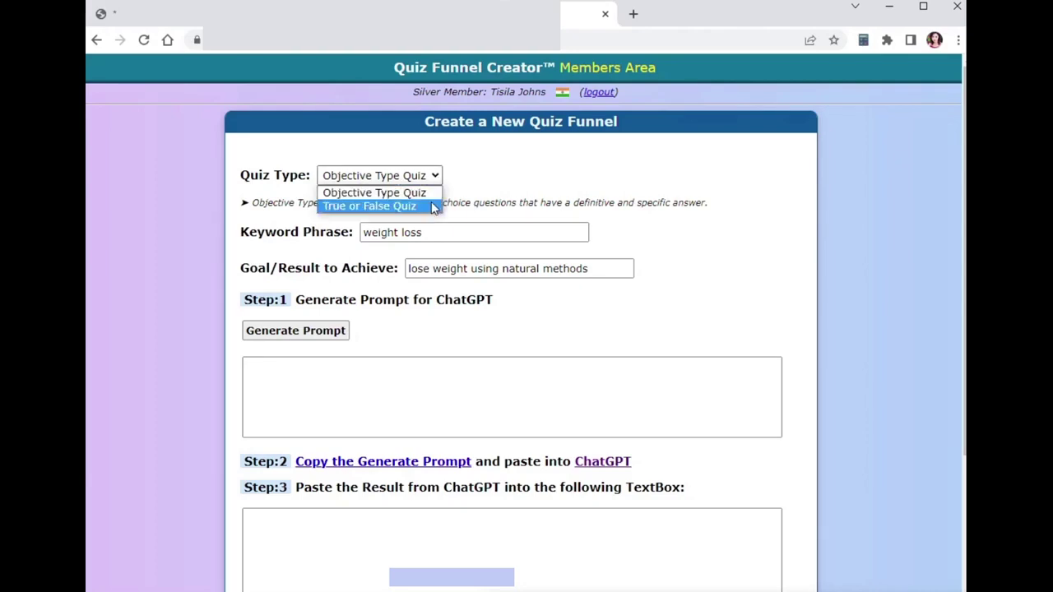
{"action": "left_click", "coordinate": [433, 207]}
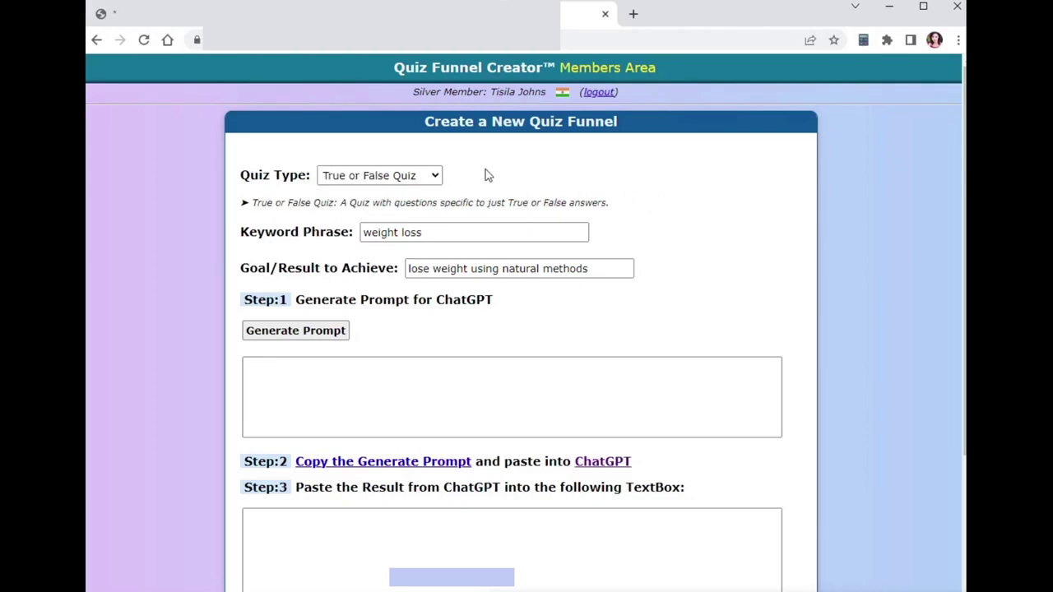
{"action": "left_click", "coordinate": [438, 177]}
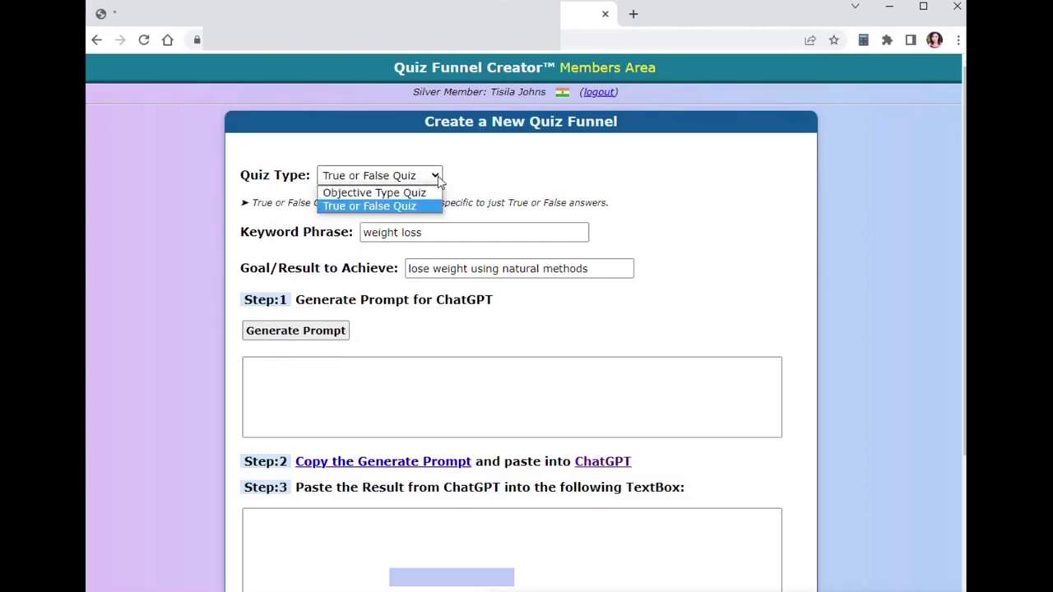
{"action": "left_click", "coordinate": [434, 195]}
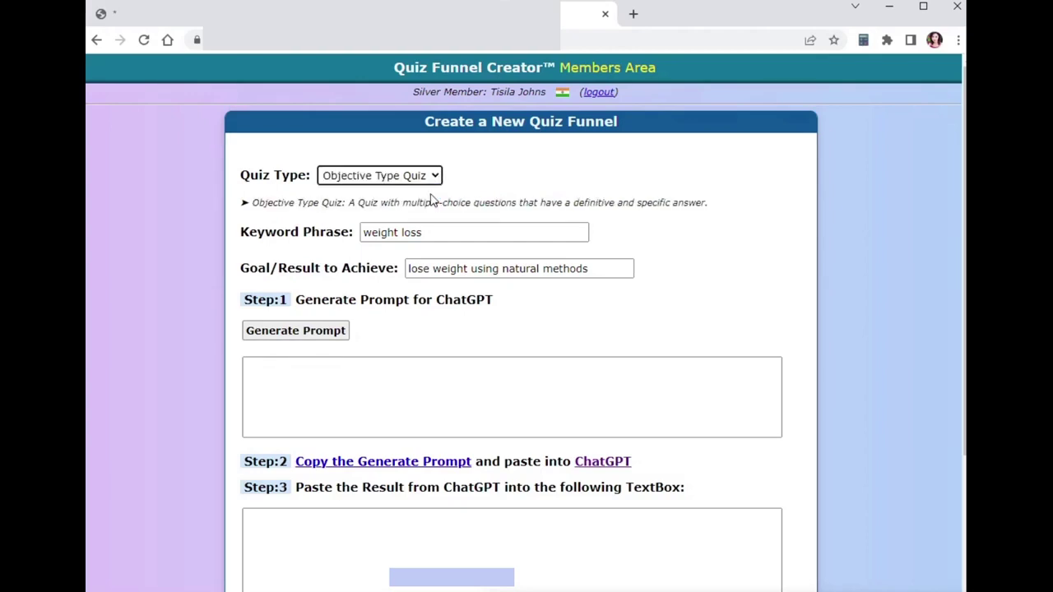
Check the 'weight loss' keyword and goal, then generate and copy the ChatGPT prompt
{"action": "left_click_drag", "start_coordinate": [467, 233], "coordinate": [355, 235]}
{"action": "left_click", "coordinate": [603, 241]}
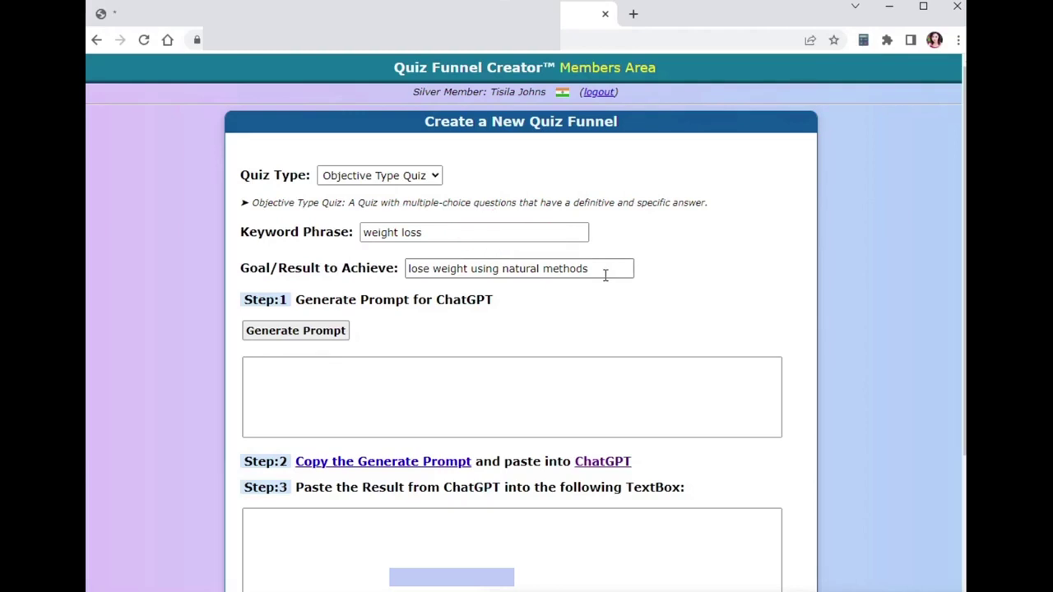
{"action": "left_click", "coordinate": [603, 272]}
{"action": "left_click_drag", "start_coordinate": [603, 272], "coordinate": [396, 271]}
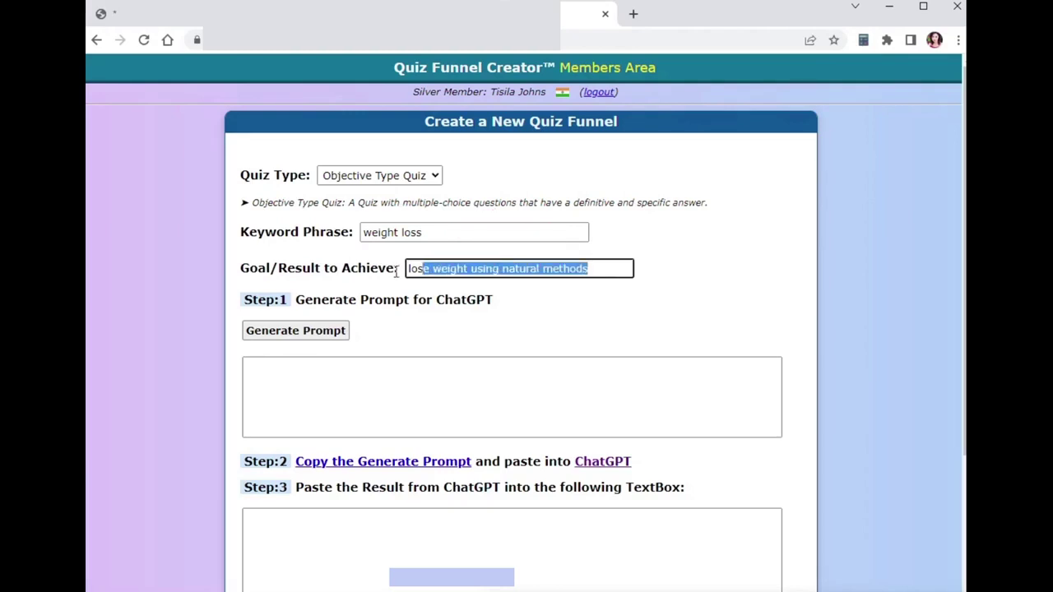
{"action": "left_click", "coordinate": [658, 269]}
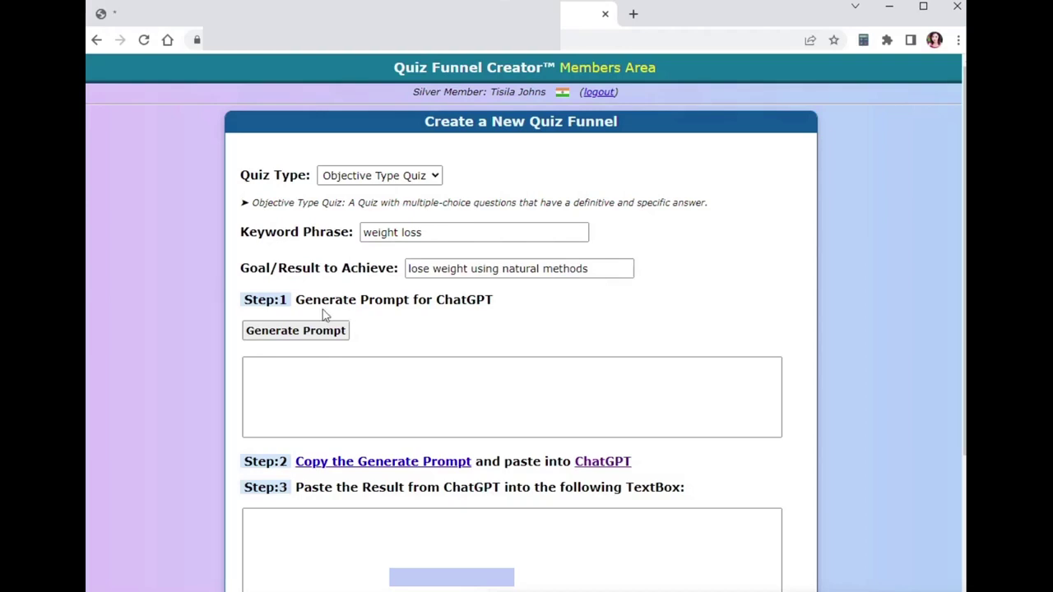
{"action": "left_click", "coordinate": [297, 336]}
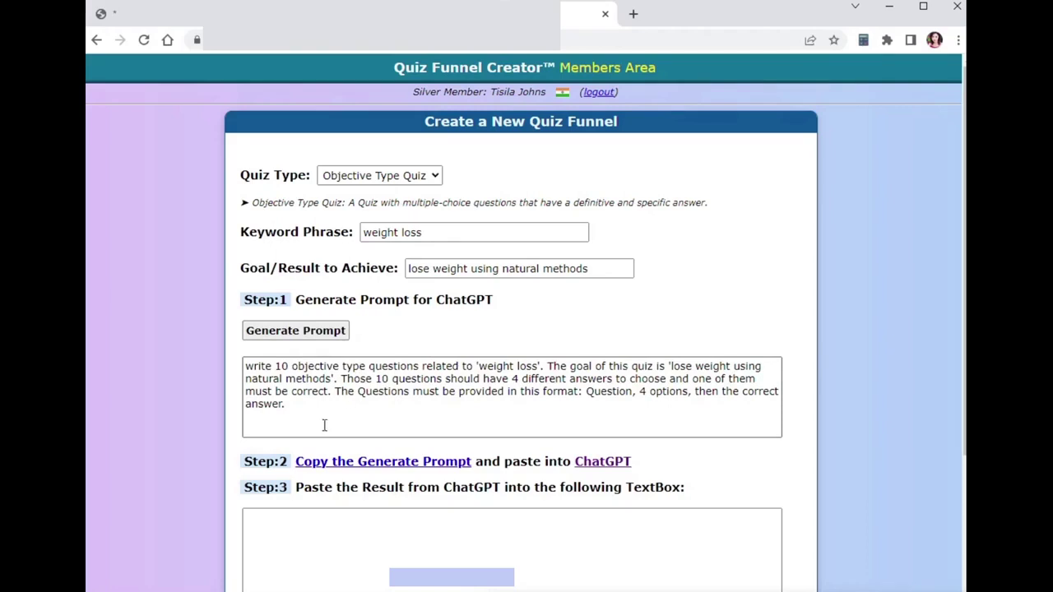
{"action": "left_click", "coordinate": [364, 463]}
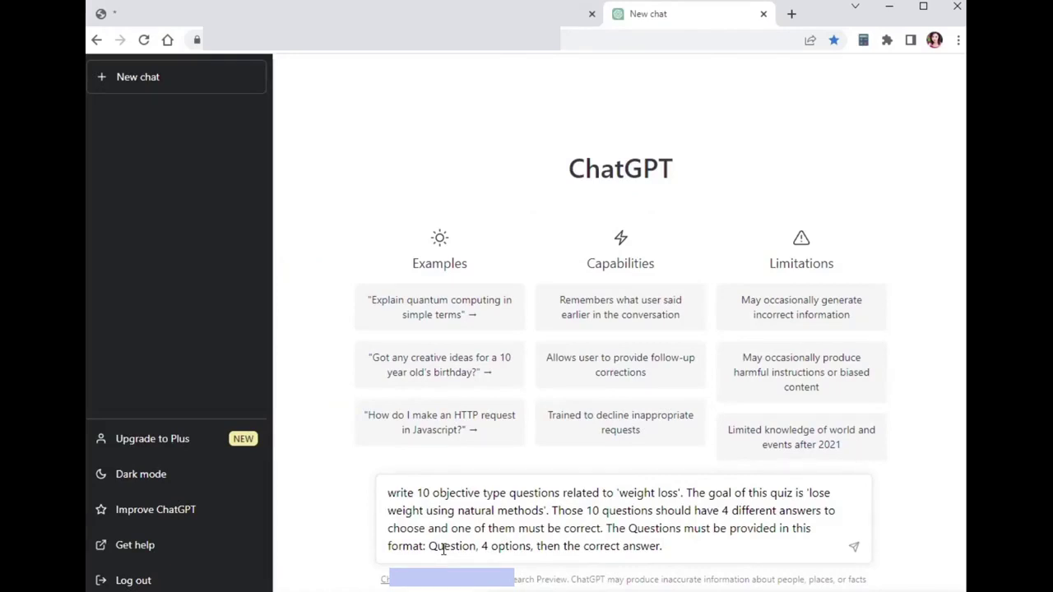
Send the quiz prompt to ChatGPT for ten multiple-choice weight-loss questions with answers
{"action": "key", "text": "Return"}
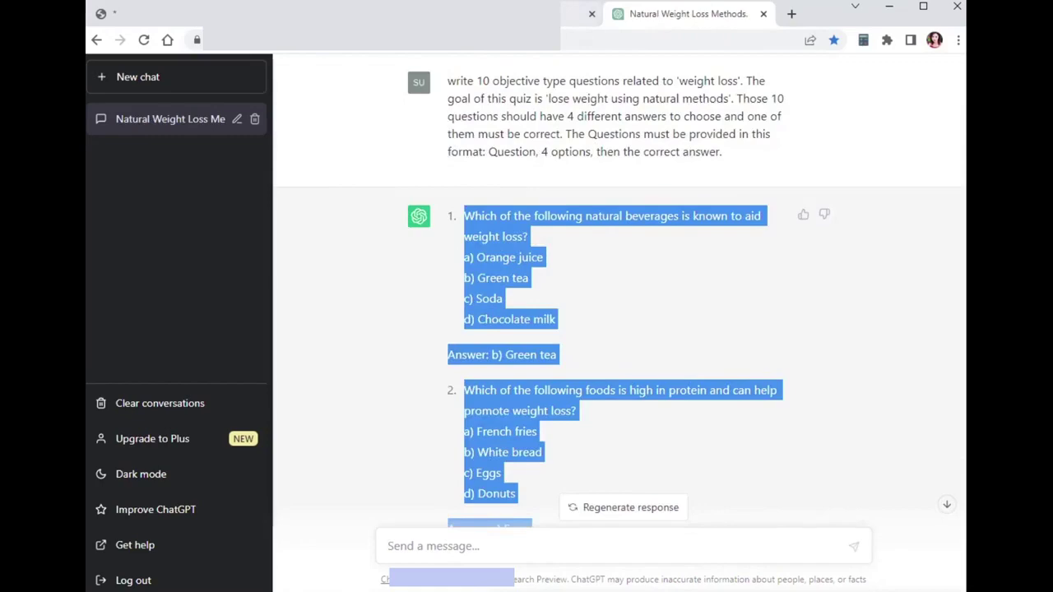
{"action": "key", "text": "ctrl+shift+Tab"}
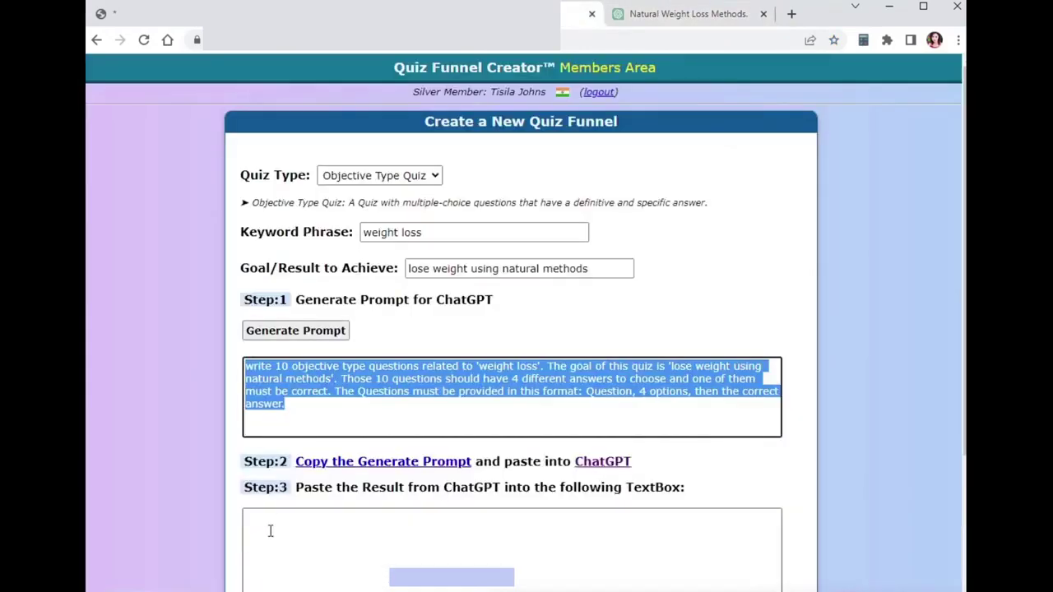
Paste ChatGPT's questions into the Step 3 results box and continue to the question list
{"action": "left_click", "coordinate": [270, 527]}
{"action": "right_click", "coordinate": [270, 527]}
{"action": "left_click", "coordinate": [308, 411]}
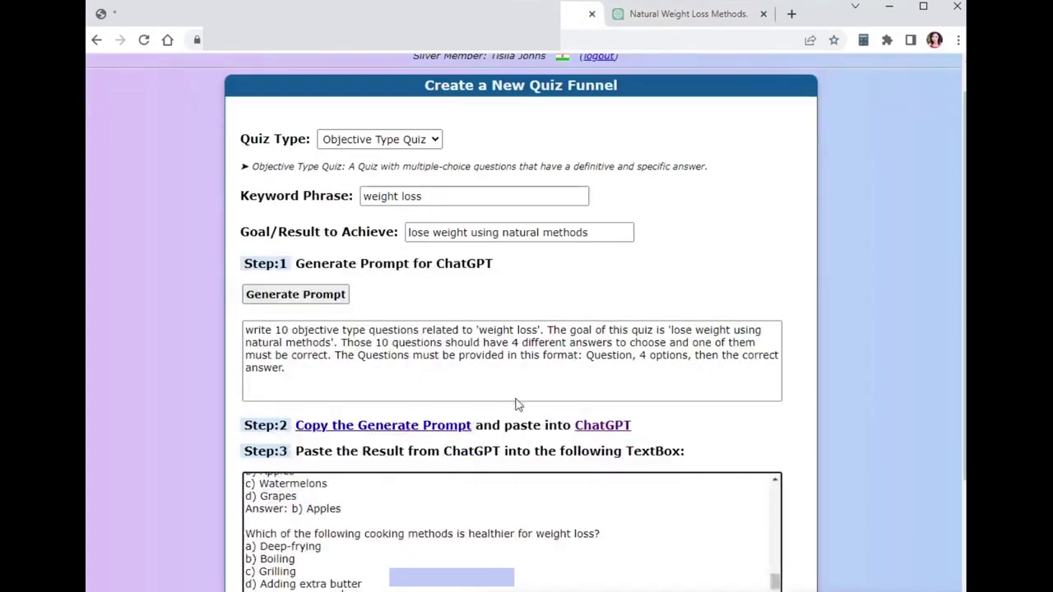
{"action": "scroll", "coordinate": [526, 535], "scroll_direction": "down", "scroll_amount": 2}
{"action": "left_click", "coordinate": [530, 574]}
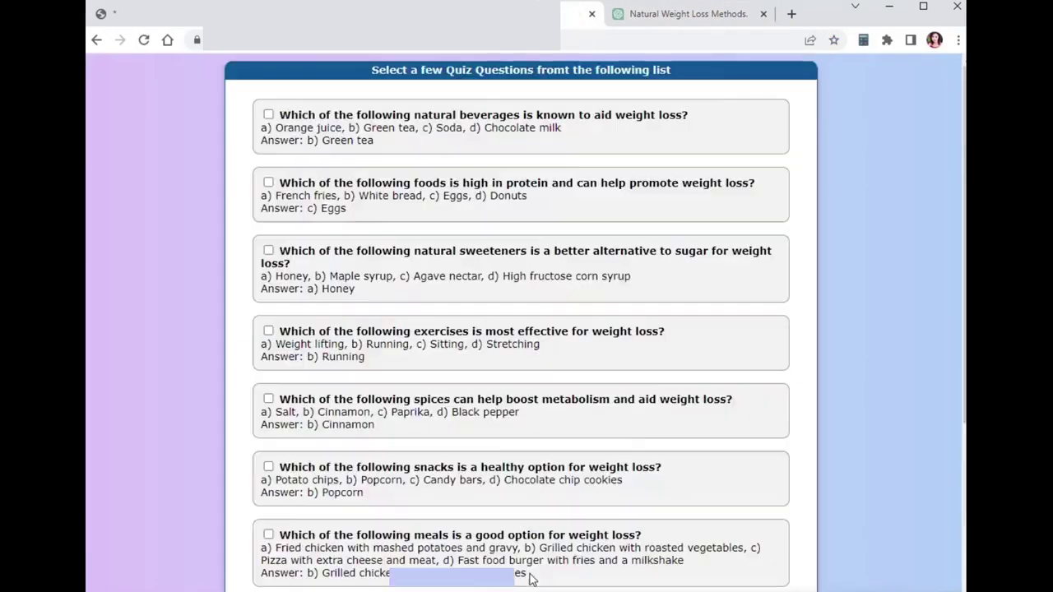
Tick the natural sweeteners, spices and habits questions and continue to page settings
{"action": "scroll", "coordinate": [658, 284], "scroll_direction": "down", "scroll_amount": 2}
{"action": "scroll", "coordinate": [569, 298], "scroll_direction": "down", "scroll_amount": 1}
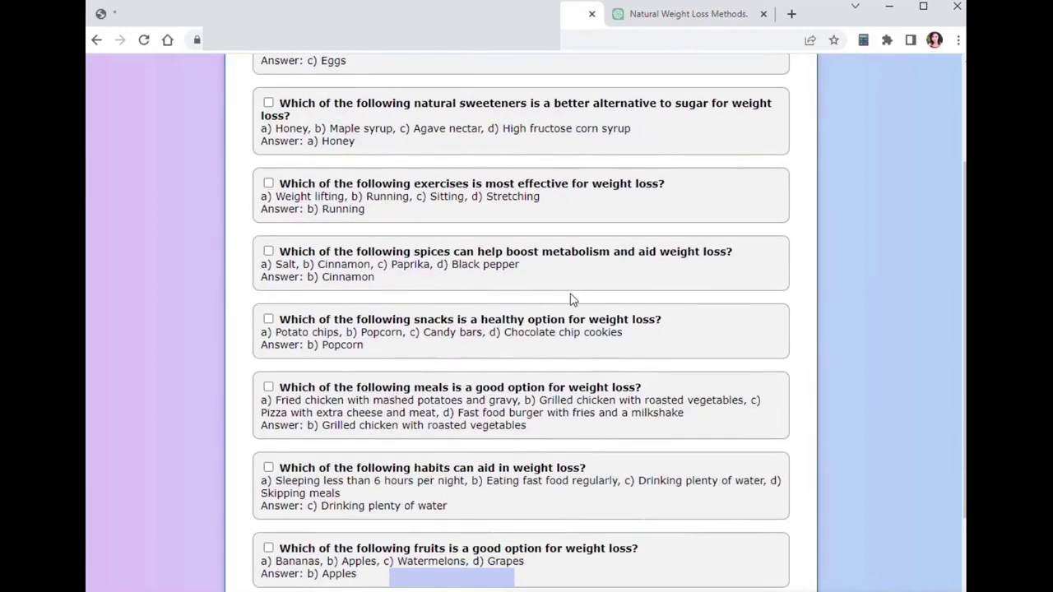
{"action": "scroll", "coordinate": [370, 271], "scroll_direction": "up", "scroll_amount": 1}
{"action": "left_click", "coordinate": [268, 176]}
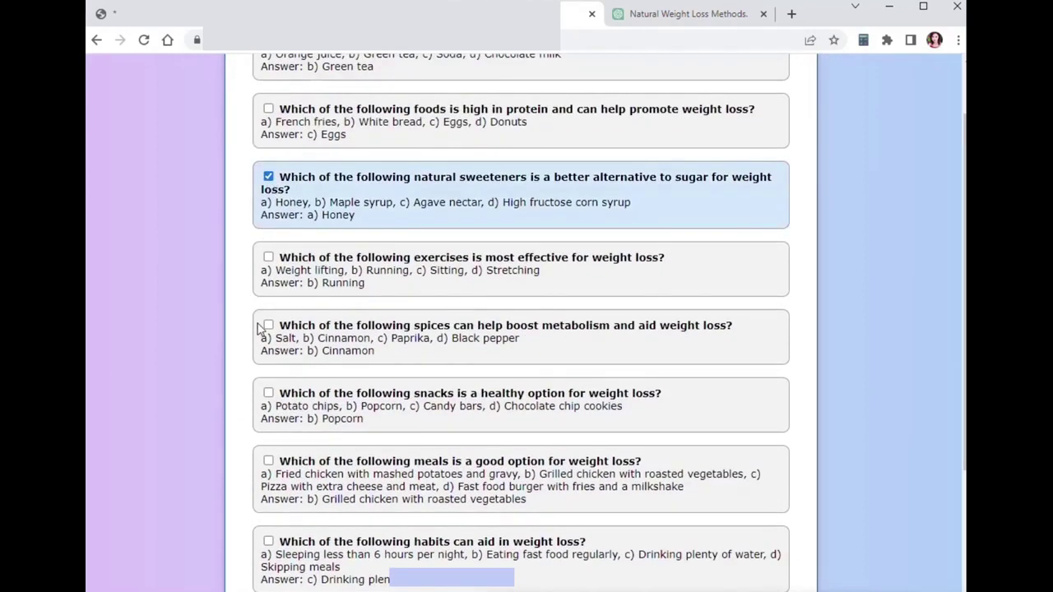
{"action": "left_click", "coordinate": [268, 325]}
{"action": "scroll", "coordinate": [268, 411], "scroll_direction": "down", "scroll_amount": 2}
{"action": "left_click", "coordinate": [268, 358]}
{"action": "left_click", "coordinate": [517, 576]}
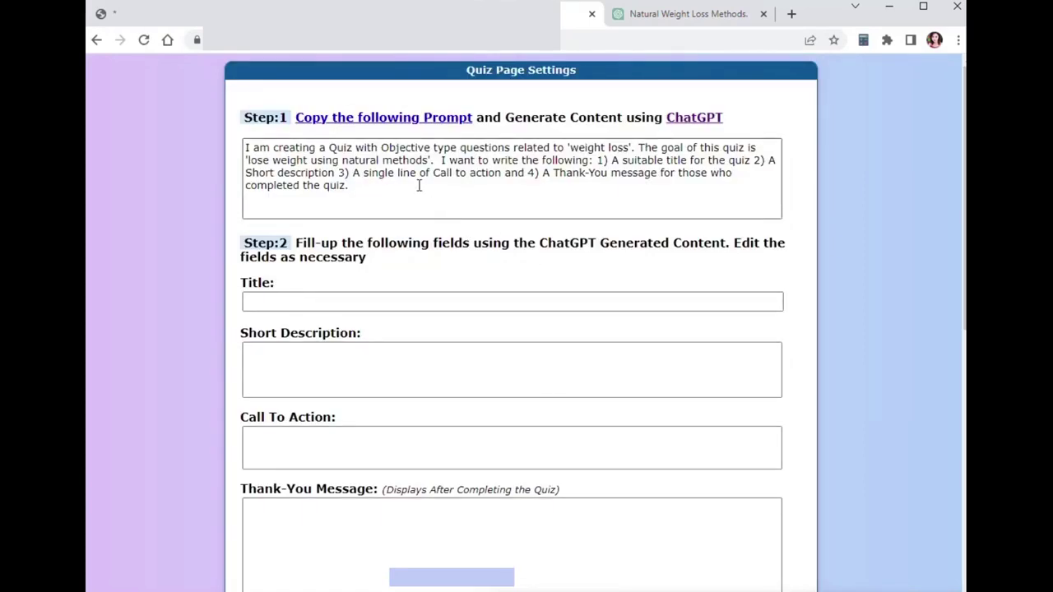
Review Quiz Page Settings and copy the prompt for title, description, call to action and thank-you
{"action": "scroll", "coordinate": [483, 309], "scroll_direction": "down", "scroll_amount": 1}
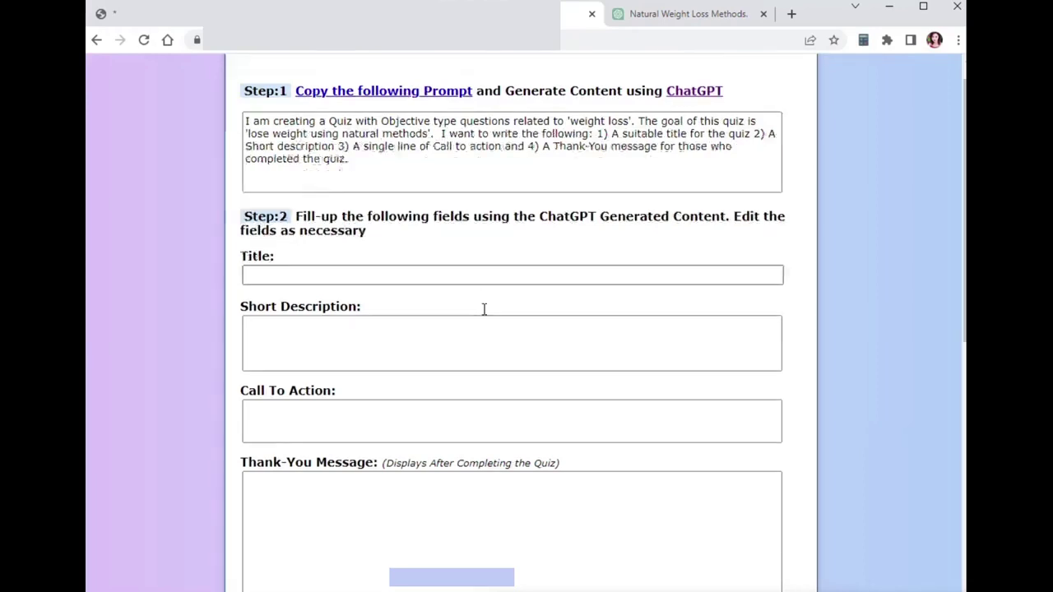
{"action": "scroll", "coordinate": [483, 309], "scroll_direction": "down", "scroll_amount": 1}
{"action": "scroll", "coordinate": [483, 308], "scroll_direction": "down", "scroll_amount": 1}
{"action": "scroll", "coordinate": [484, 309], "scroll_direction": "down", "scroll_amount": 2}
{"action": "scroll", "coordinate": [483, 308], "scroll_direction": "down", "scroll_amount": 2}
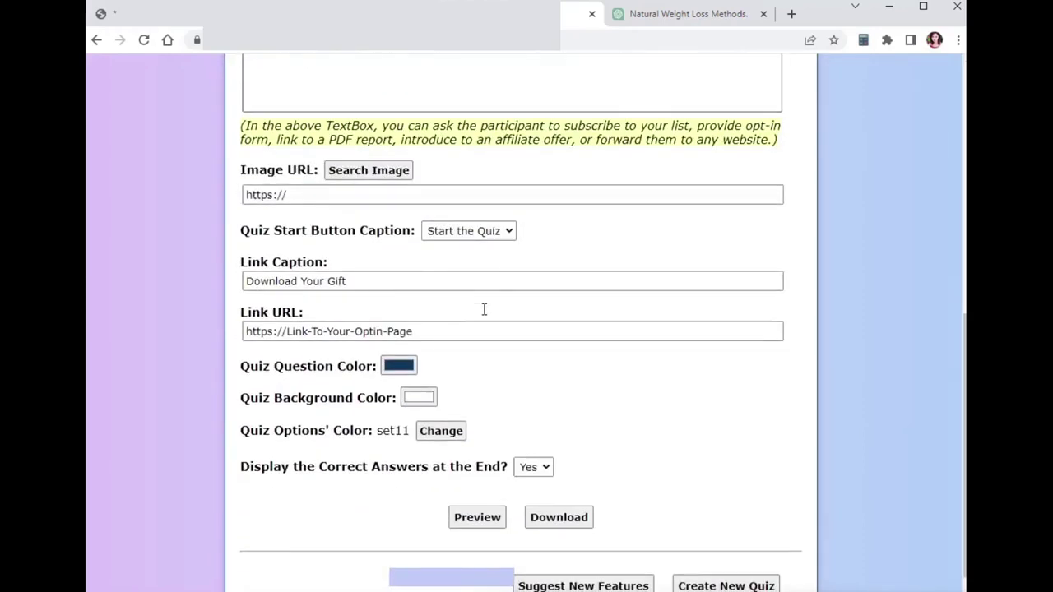
{"action": "scroll", "coordinate": [484, 308], "scroll_direction": "down", "scroll_amount": 1}
{"action": "scroll", "coordinate": [484, 309], "scroll_direction": "up", "scroll_amount": 2}
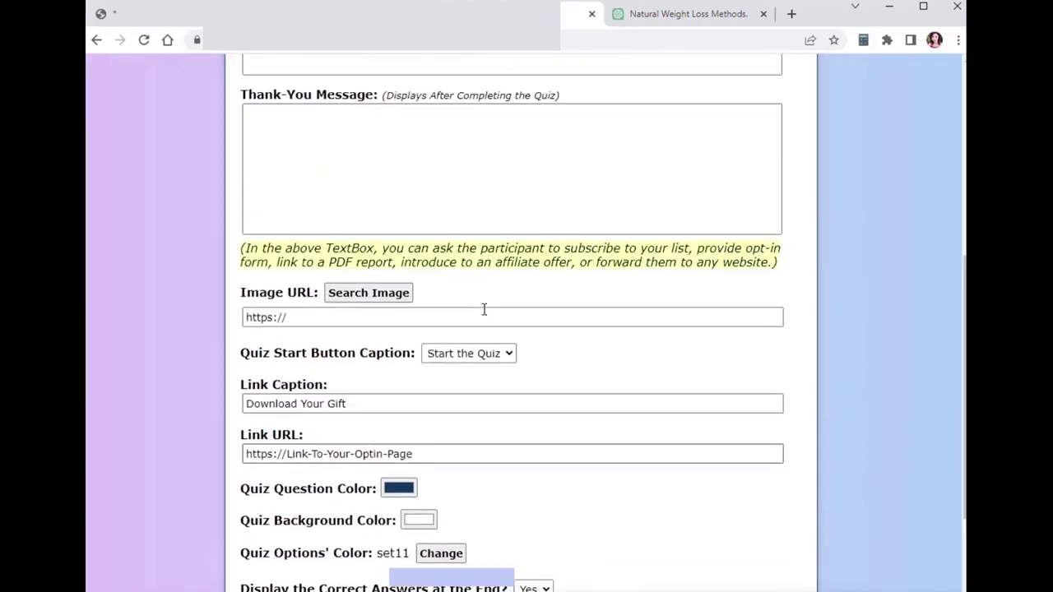
{"action": "scroll", "coordinate": [484, 308], "scroll_direction": "up", "scroll_amount": 3}
{"action": "scroll", "coordinate": [484, 309], "scroll_direction": "up", "scroll_amount": 2}
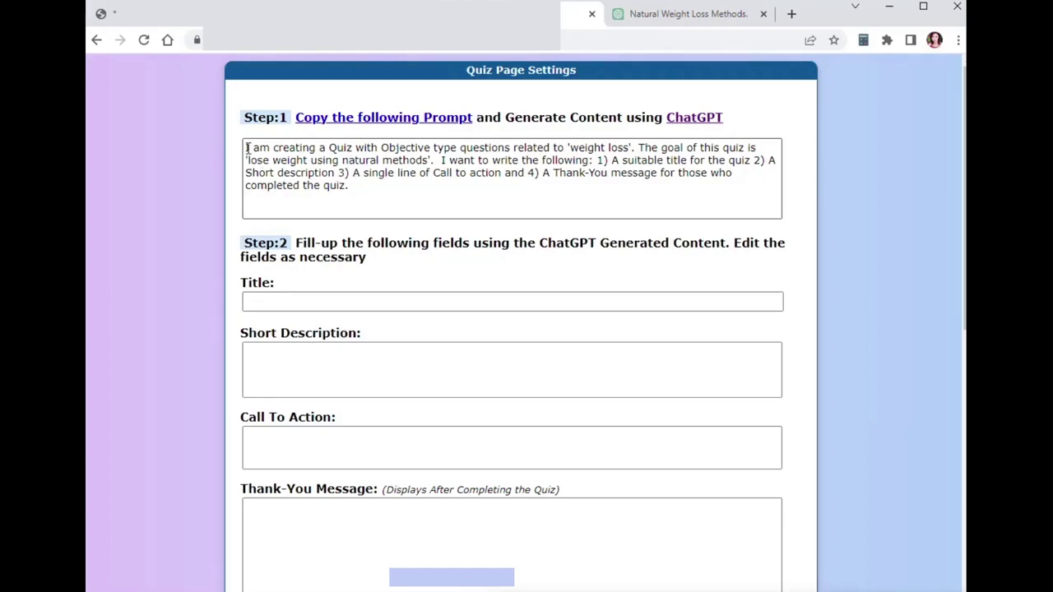
{"action": "left_click_drag", "start_coordinate": [247, 148], "coordinate": [361, 185]}
Fill the title, short description and call-to-action fields with ChatGPT's generated page text
{"action": "left_click", "coordinate": [411, 159]}
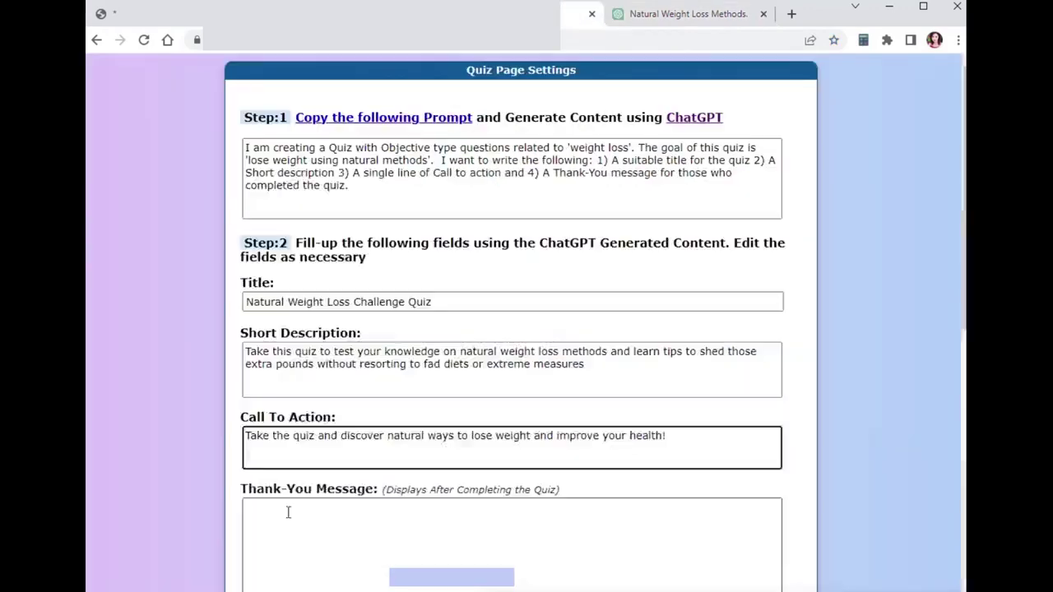
{"action": "right_click", "coordinate": [288, 509]}
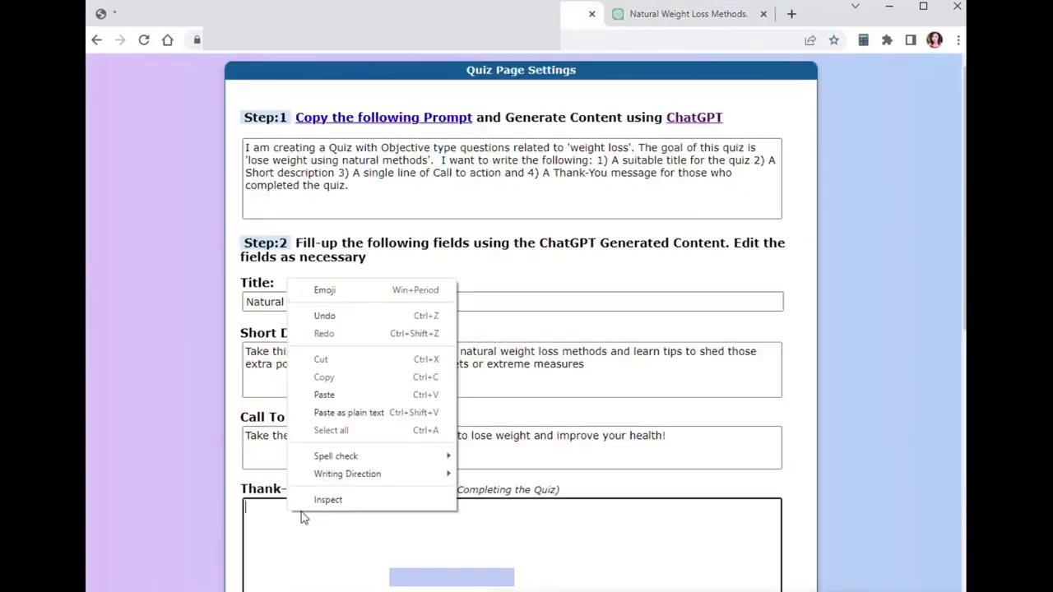
Paste ChatGPT's congratulations text into the Thank-You Message box
{"action": "left_click", "coordinate": [344, 392]}
{"action": "scroll", "coordinate": [803, 402], "scroll_direction": "down", "scroll_amount": 3}
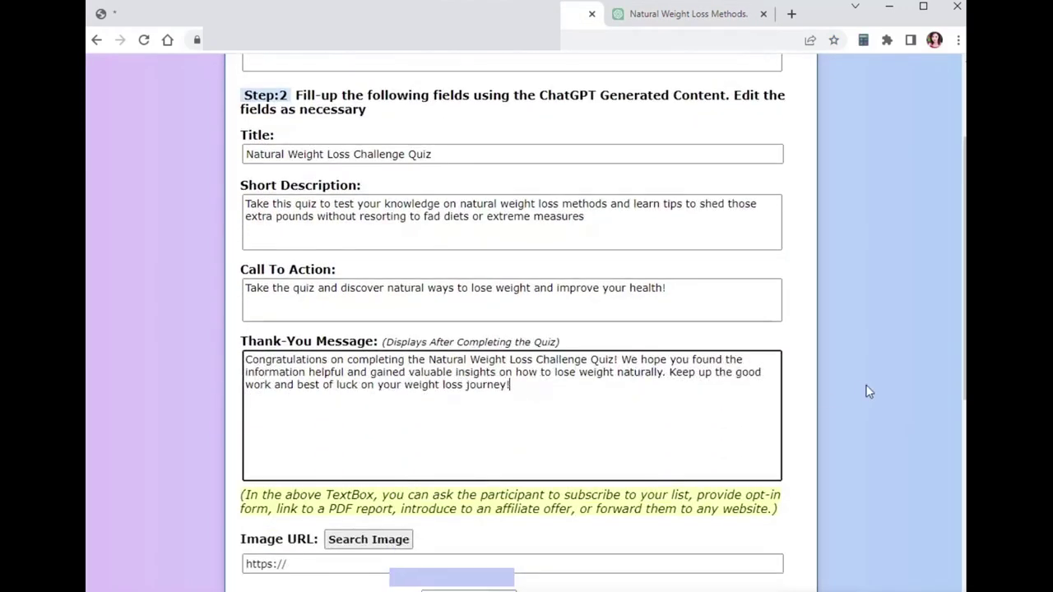
{"action": "scroll", "coordinate": [867, 391], "scroll_direction": "down", "scroll_amount": 2}
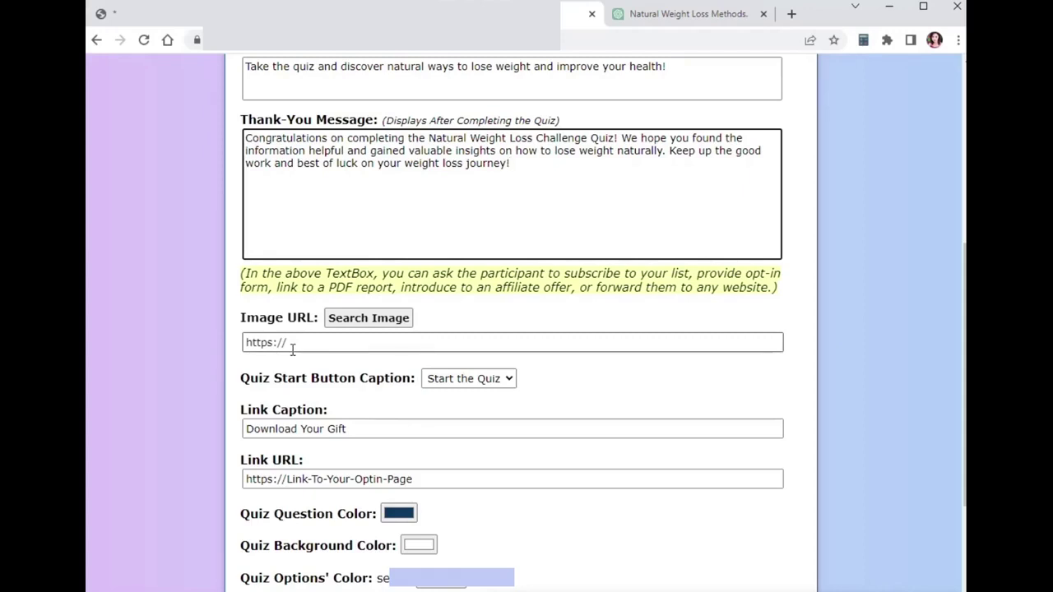
{"action": "left_click", "coordinate": [379, 325]}
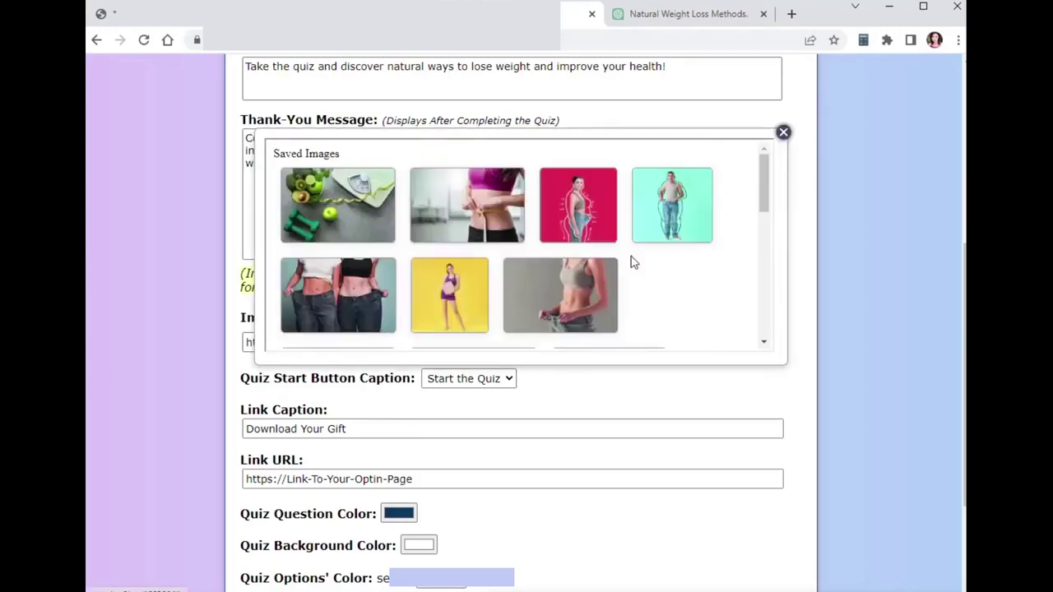
{"action": "scroll", "coordinate": [734, 251], "scroll_direction": "down", "scroll_amount": 2}
{"action": "scroll", "coordinate": [724, 259], "scroll_direction": "up", "scroll_amount": 1}
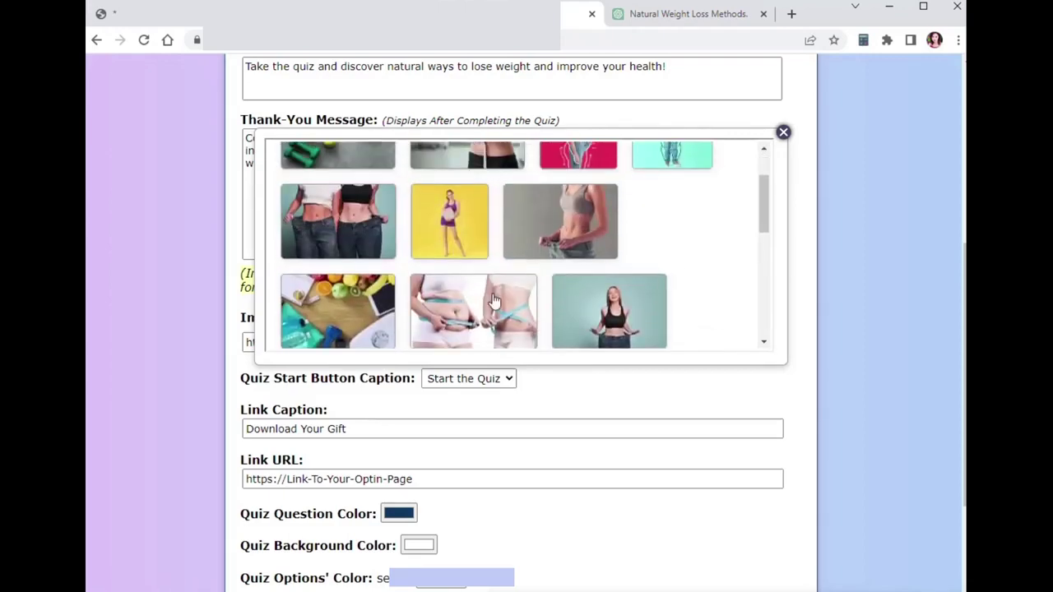
{"action": "scroll", "coordinate": [650, 362], "scroll_direction": "down", "scroll_amount": 2}
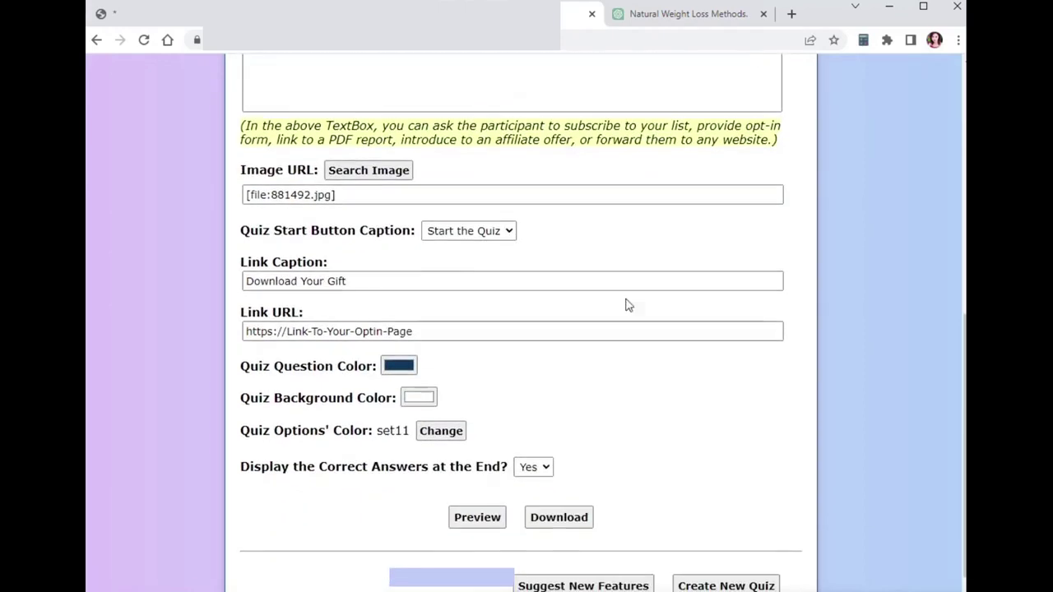
{"action": "left_click", "coordinate": [510, 233]}
{"action": "left_click", "coordinate": [485, 301]}
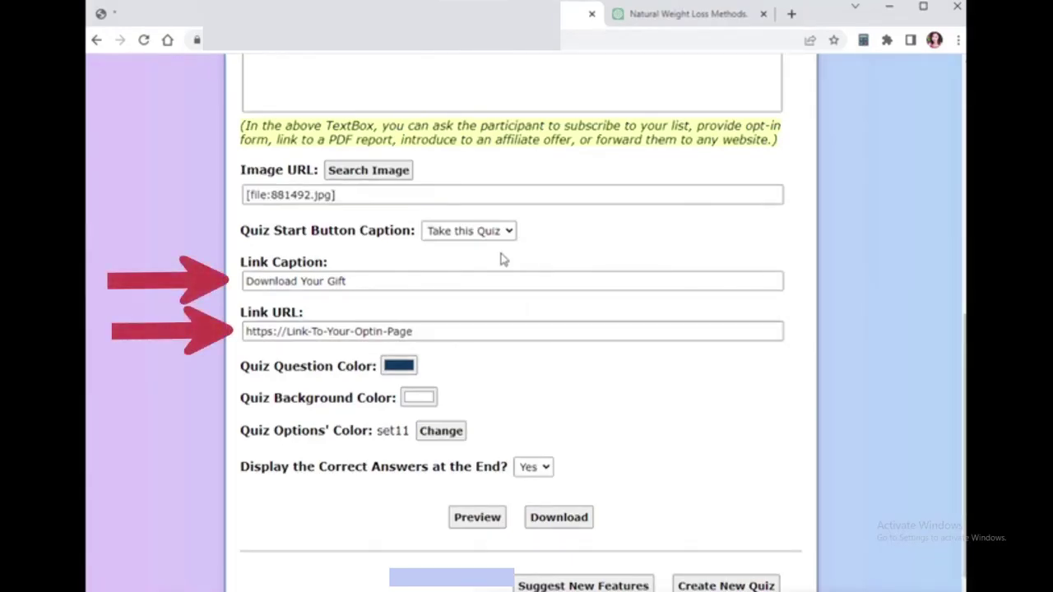
{"action": "triple_click", "coordinate": [466, 326]}
{"action": "type", "text": "https://YourWeb"}
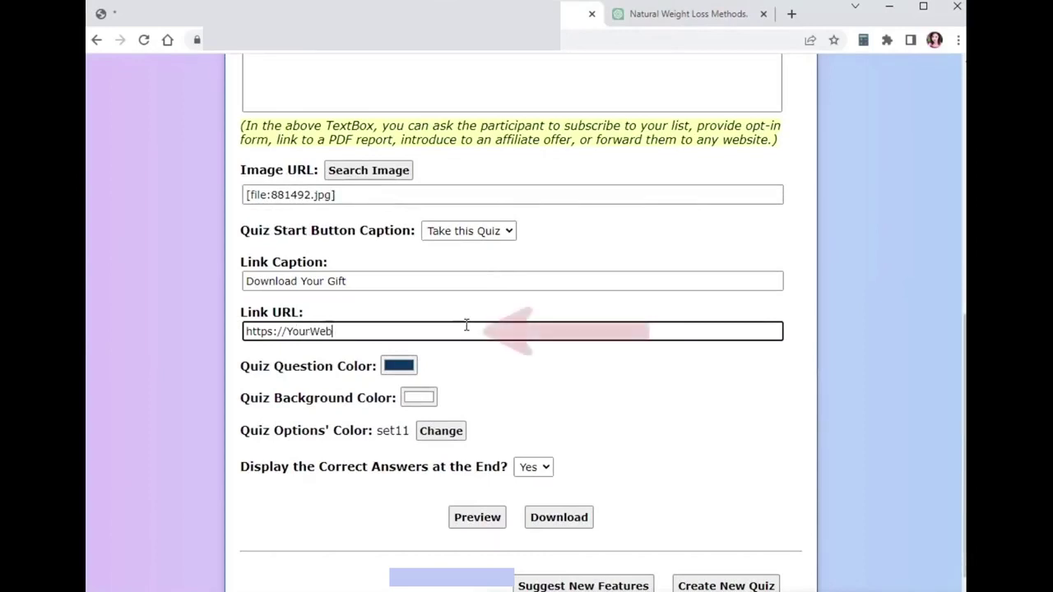
{"action": "type", "text": "site.com/Dow"}
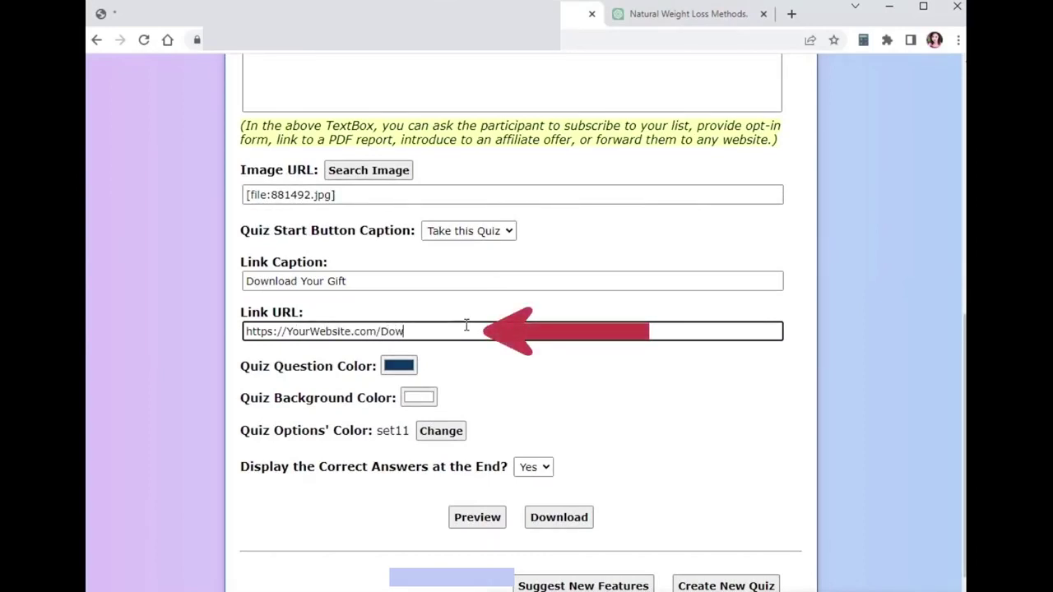
{"action": "type", "text": "nload.html"}
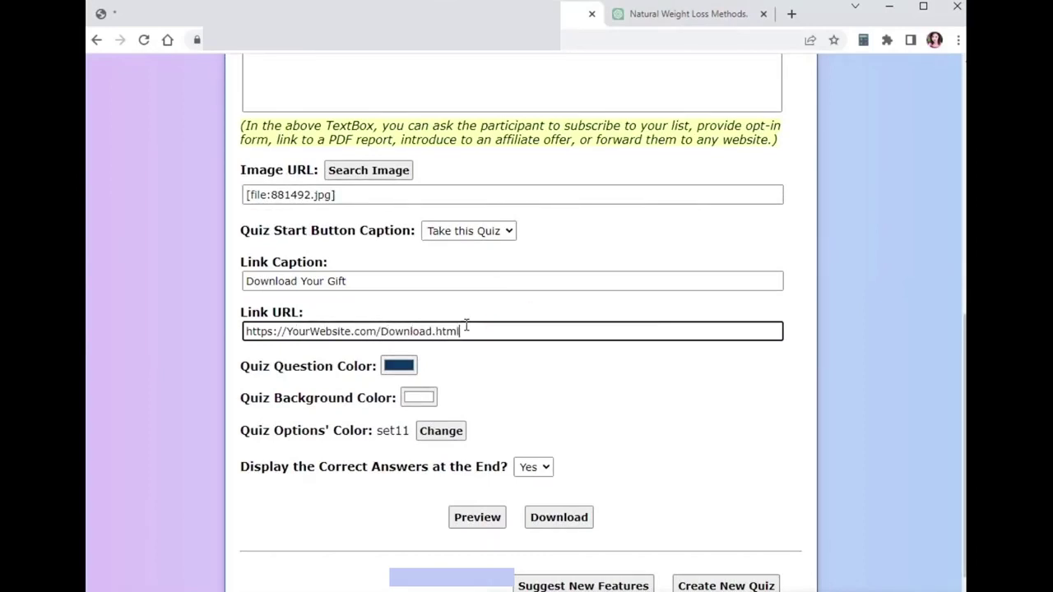
Make questions light blue, the background light lavender, and apply options colour set 8
{"action": "left_click", "coordinate": [399, 365]}
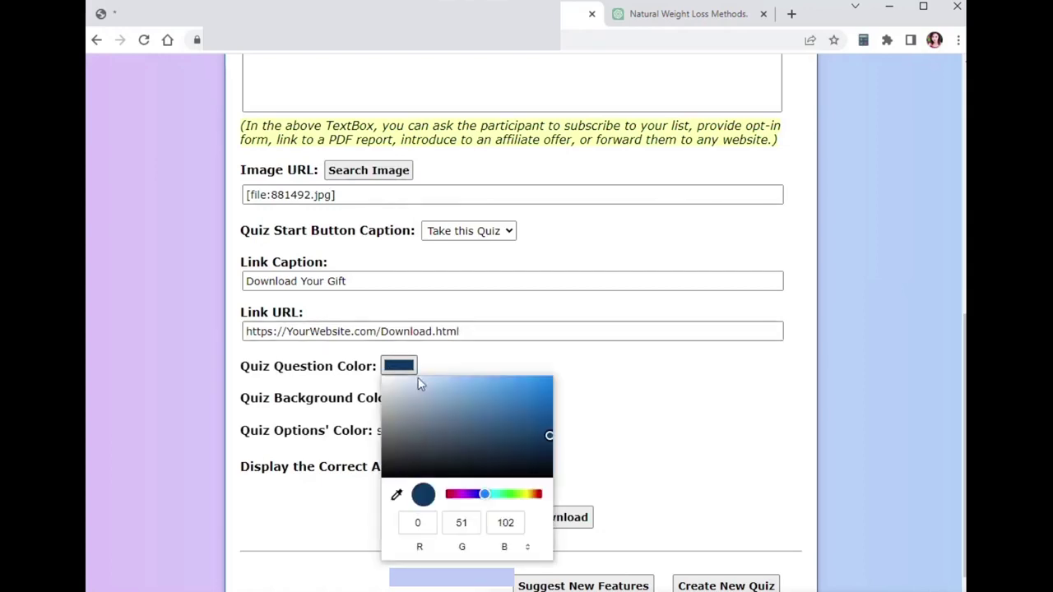
{"action": "left_click", "coordinate": [545, 380]}
{"action": "left_click", "coordinate": [418, 397]}
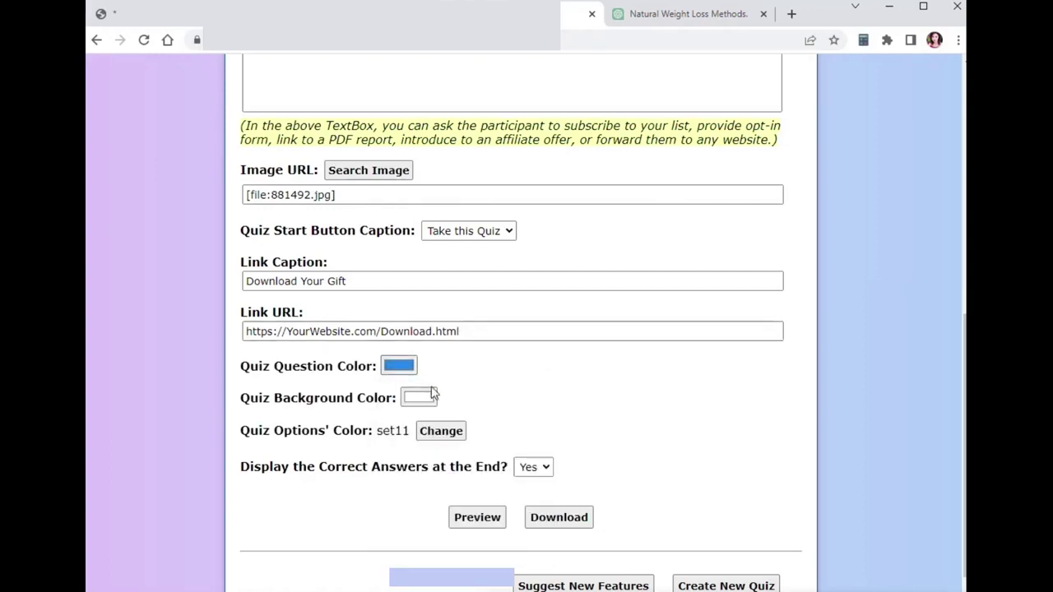
{"action": "left_click", "coordinate": [446, 439]}
{"action": "left_click", "coordinate": [447, 440]}
{"action": "left_click", "coordinate": [576, 288]}
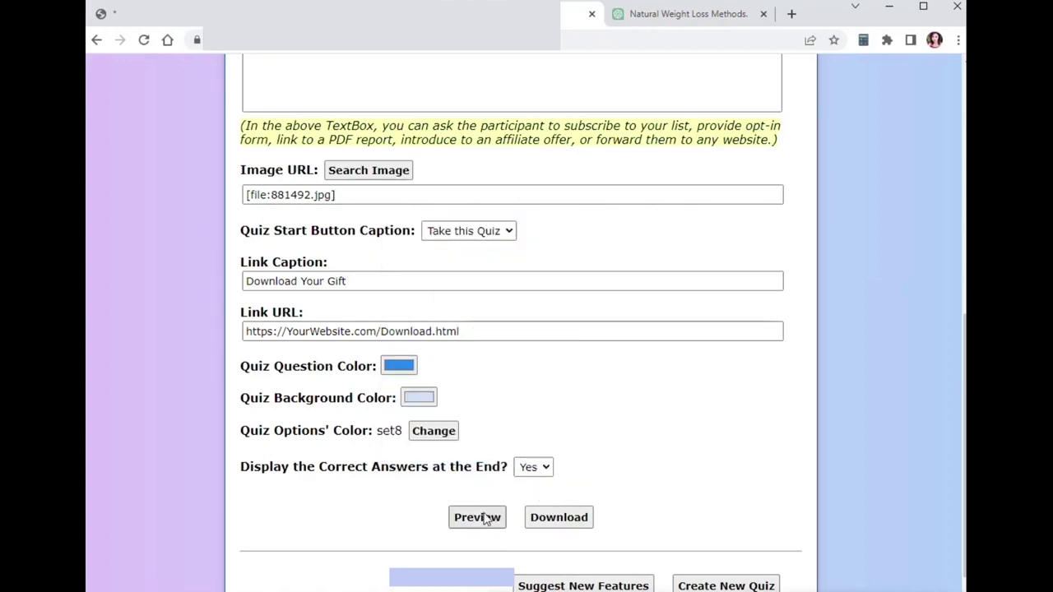
{"action": "scroll", "coordinate": [481, 520], "scroll_direction": "down", "scroll_amount": 1}
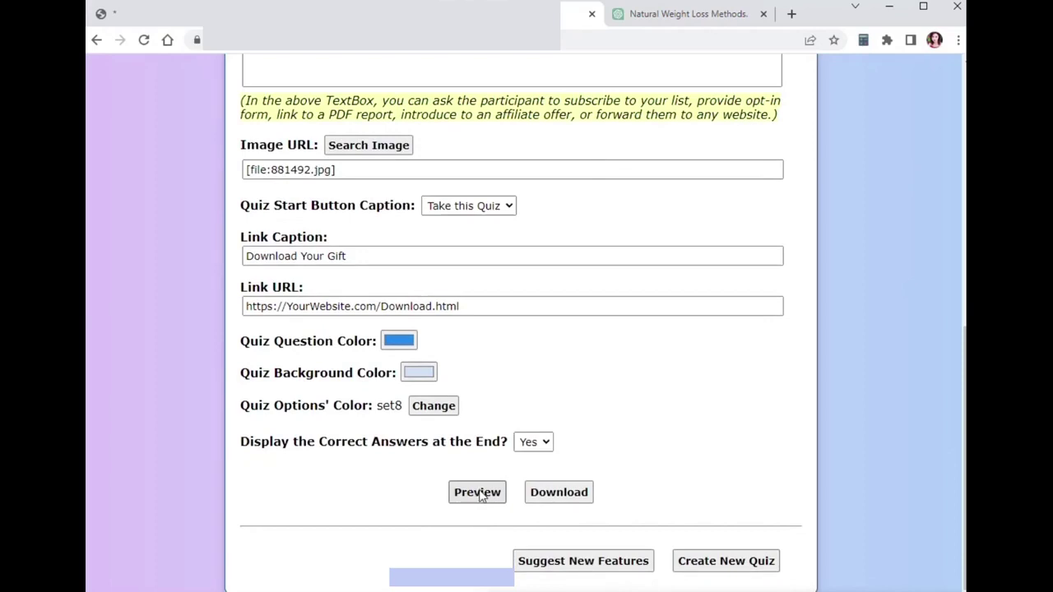
{"action": "left_click", "coordinate": [477, 492]}
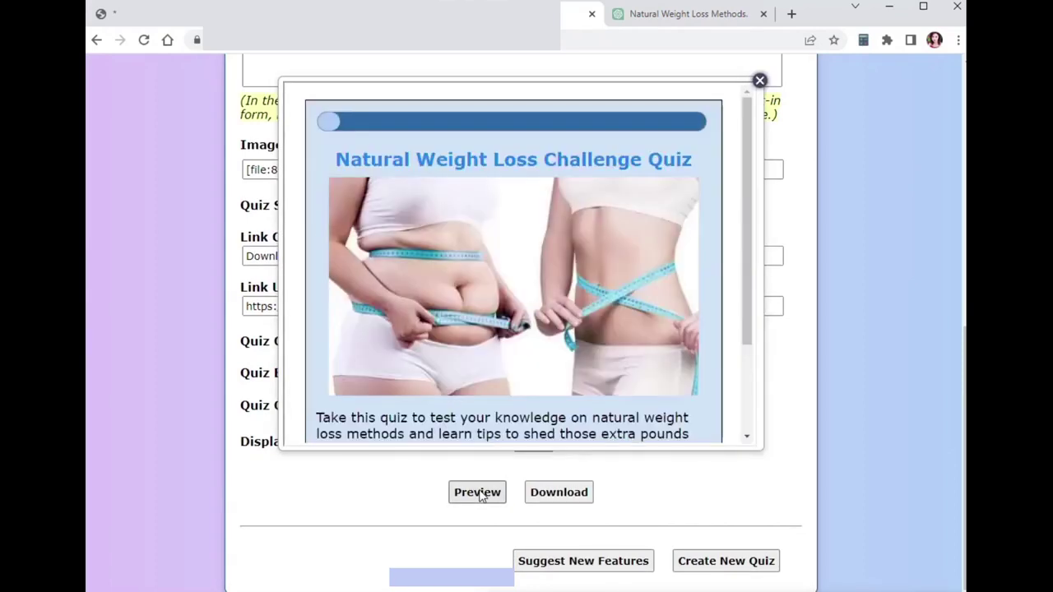
{"action": "scroll", "coordinate": [680, 230], "scroll_direction": "down", "scroll_amount": 1}
{"action": "scroll", "coordinate": [680, 230], "scroll_direction": "down", "scroll_amount": 1}
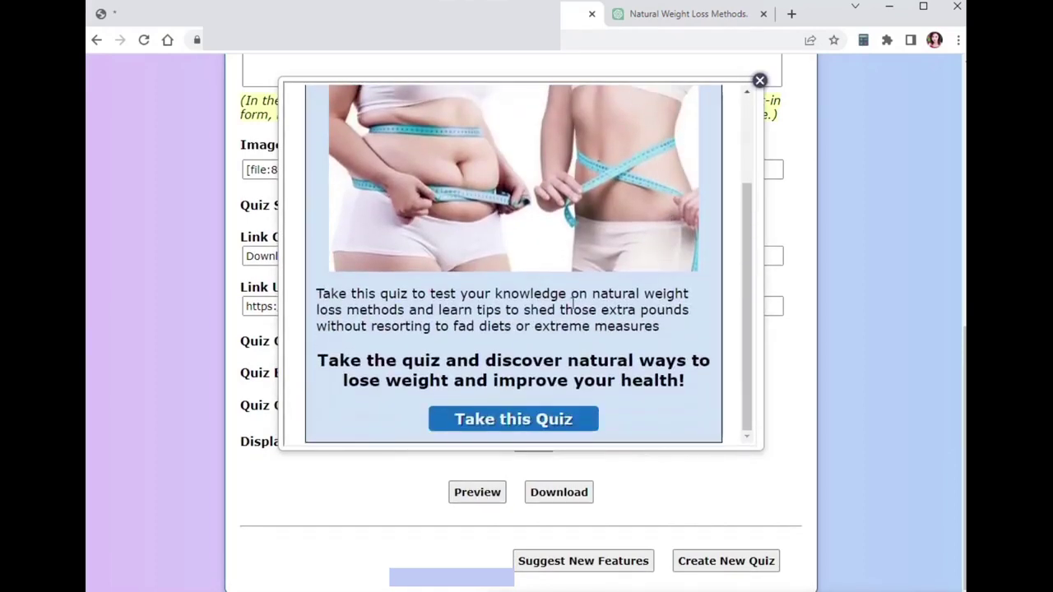
{"action": "left_click", "coordinate": [492, 418]}
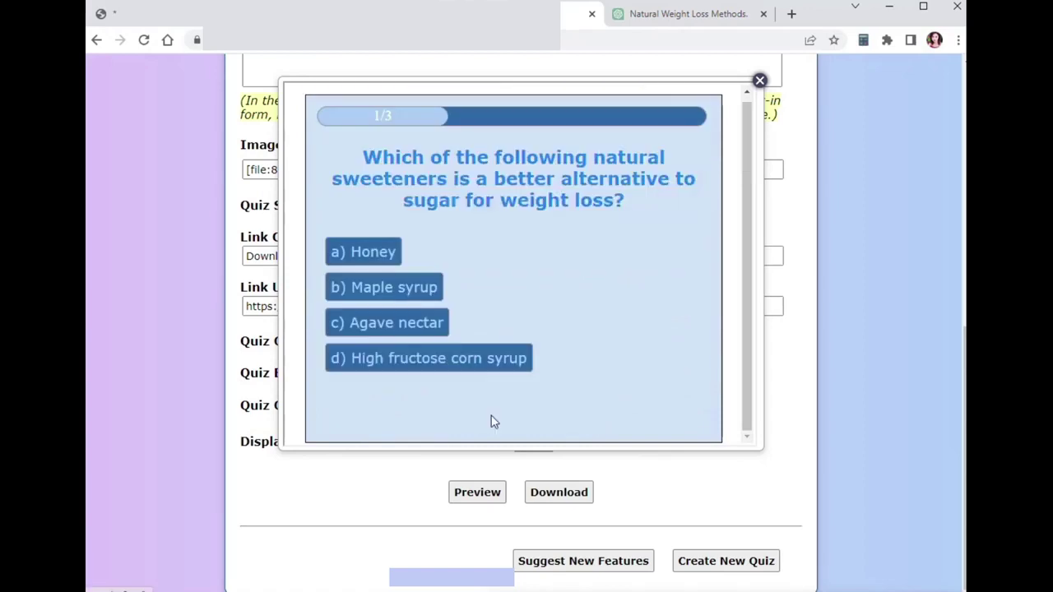
{"action": "left_click", "coordinate": [387, 298]}
{"action": "left_click", "coordinate": [383, 324]}
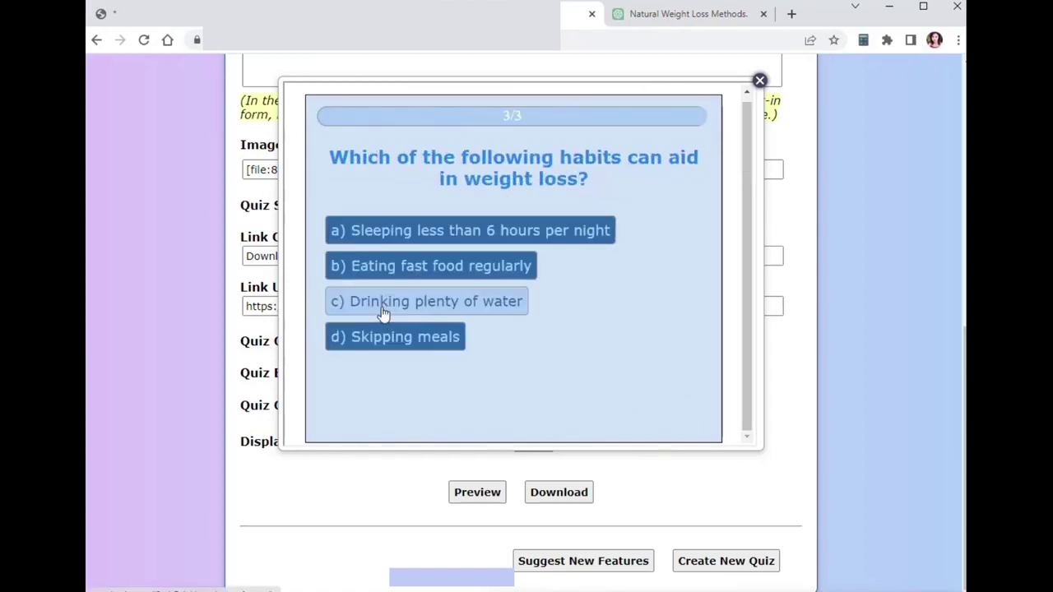
{"action": "left_click", "coordinate": [383, 305]}
{"action": "scroll", "coordinate": [639, 326], "scroll_direction": "down", "scroll_amount": 1}
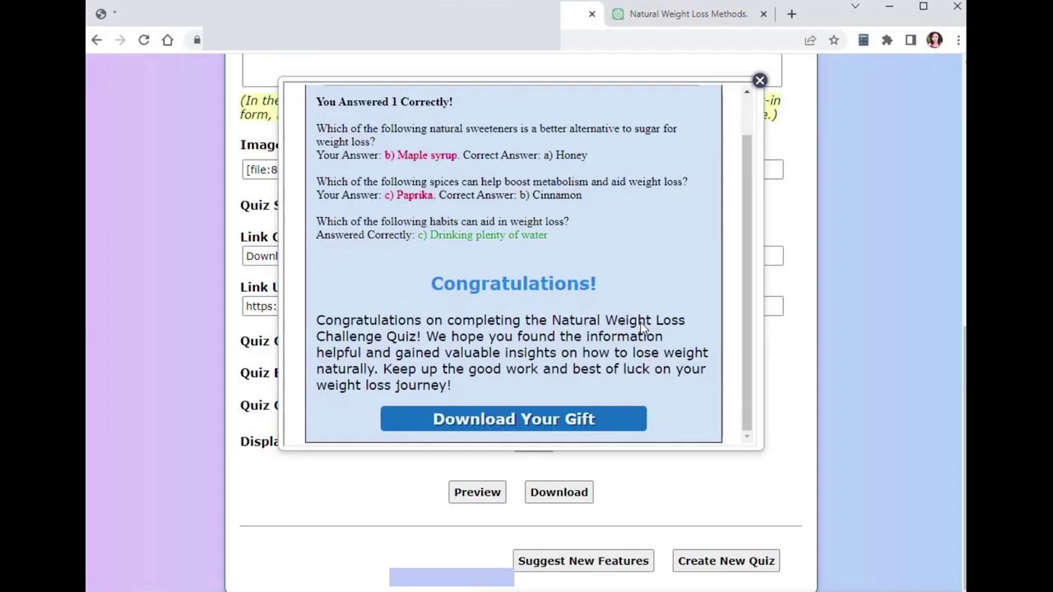
{"action": "left_click", "coordinate": [758, 82]}
{"action": "scroll", "coordinate": [519, 428], "scroll_direction": "up", "scroll_amount": 2}
Download the finished weight-loss quiz funnel as an HTML file
{"action": "scroll", "coordinate": [520, 428], "scroll_direction": "up", "scroll_amount": 2}
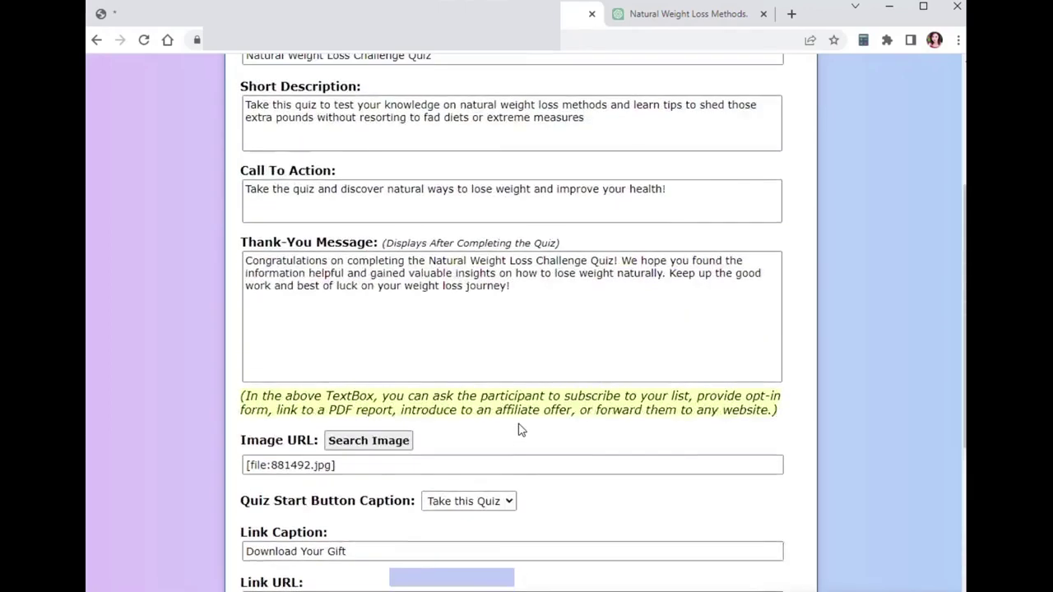
{"action": "scroll", "coordinate": [520, 429], "scroll_direction": "up", "scroll_amount": 3}
{"action": "scroll", "coordinate": [519, 428], "scroll_direction": "down", "scroll_amount": 3}
{"action": "scroll", "coordinate": [519, 428], "scroll_direction": "down", "scroll_amount": 4}
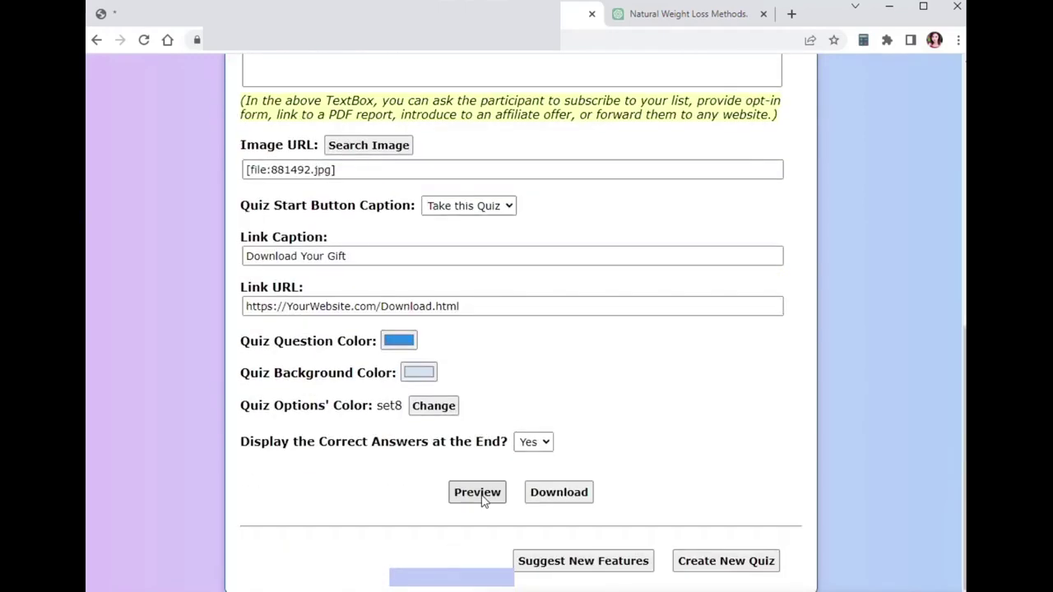
{"action": "left_click", "coordinate": [559, 493]}
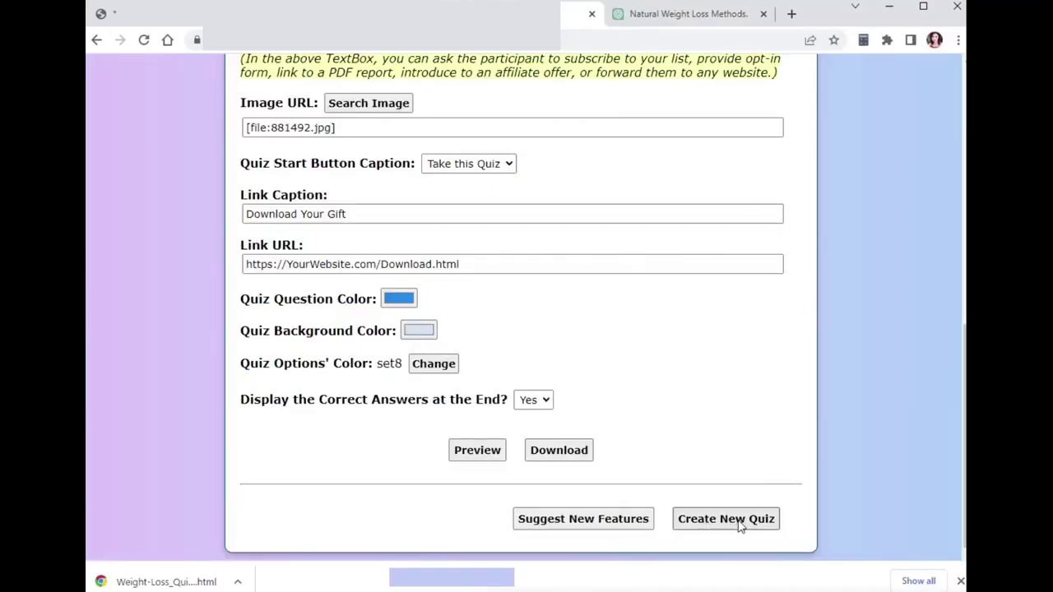
Request a fresh quiz with Create New Quiz at the bottom of the settings page
{"action": "left_click", "coordinate": [722, 520]}
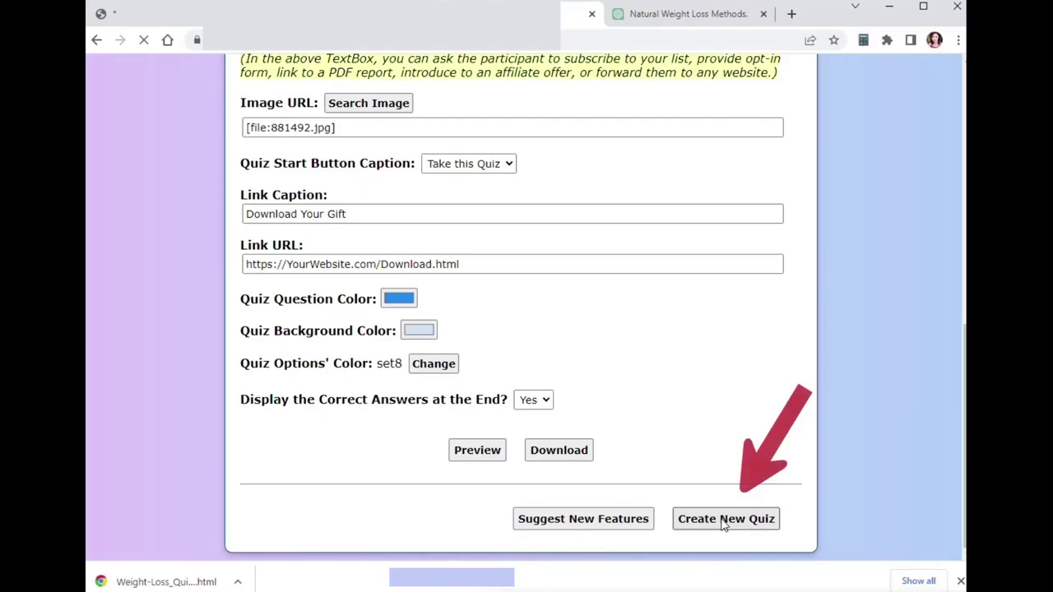